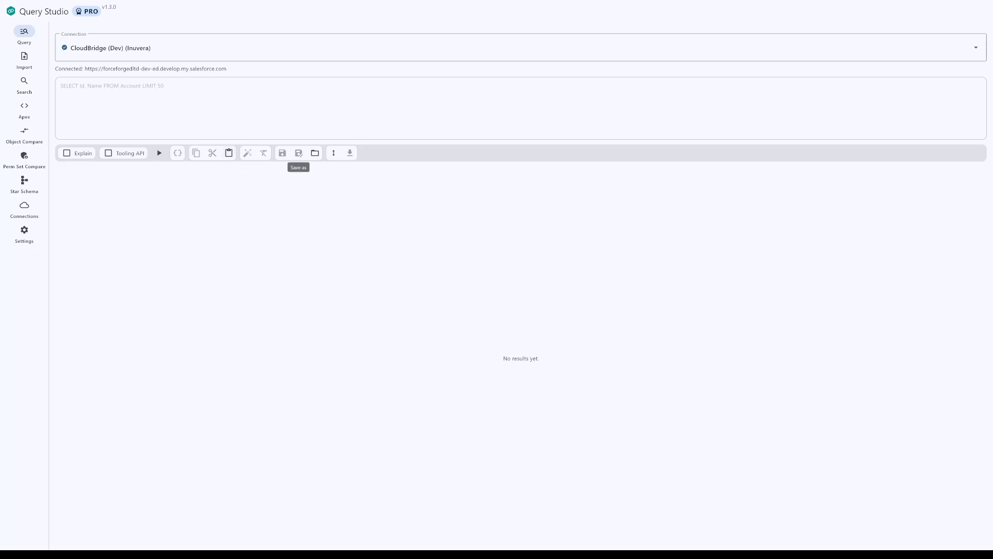
Load the saved query SELECT FIELDS(ALL) FROM Account LIMIT 200, run it, and widen the Name column in the results
left_click(315, 153)
left_click(487, 251)
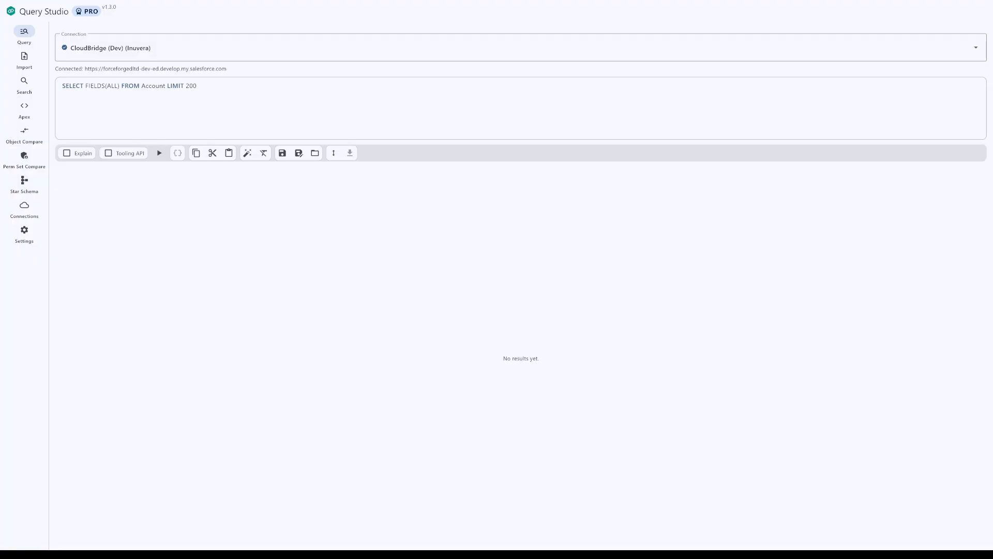
left_click(159, 152)
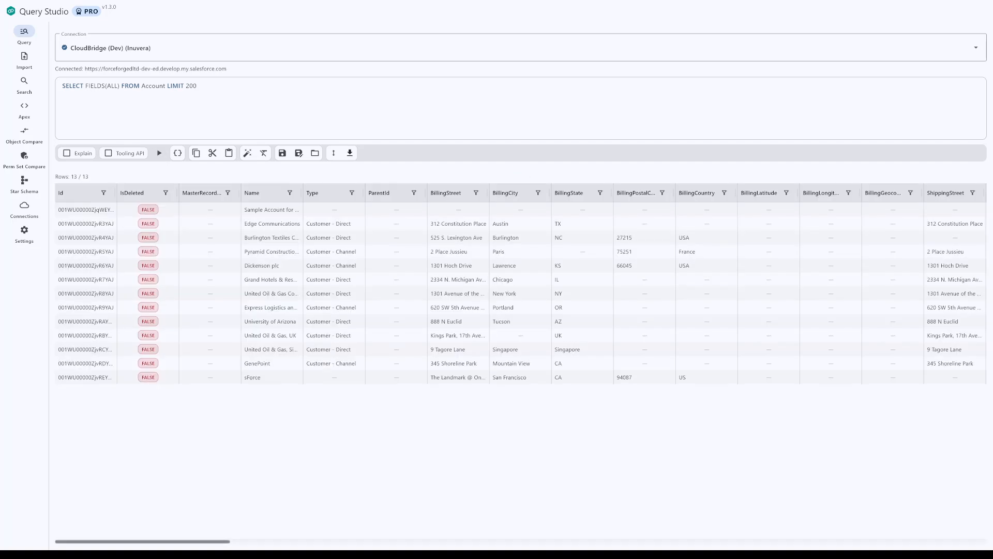
left_click_drag(302, 193, 398, 193)
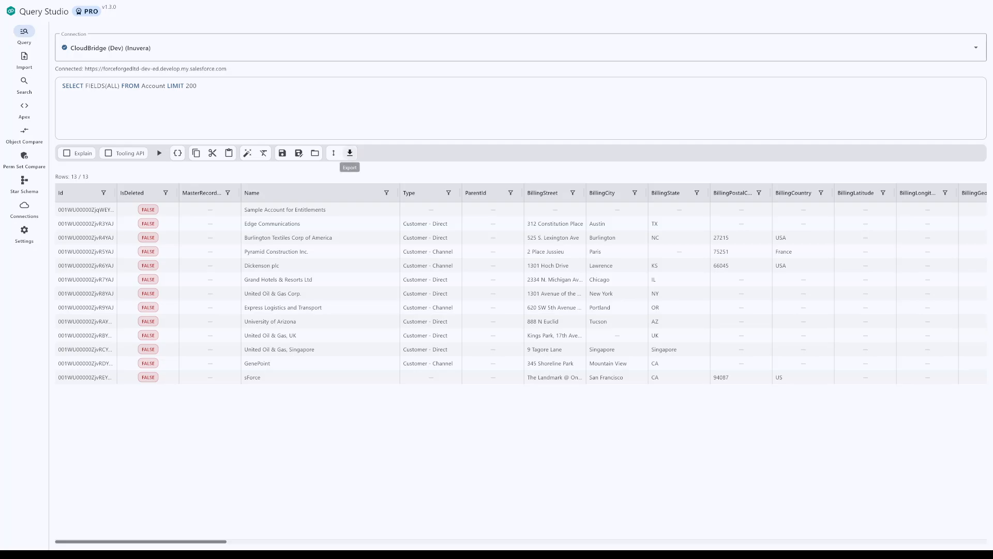
Check which file formats are offered for exporting the query results, without exporting anything
left_click(350, 153)
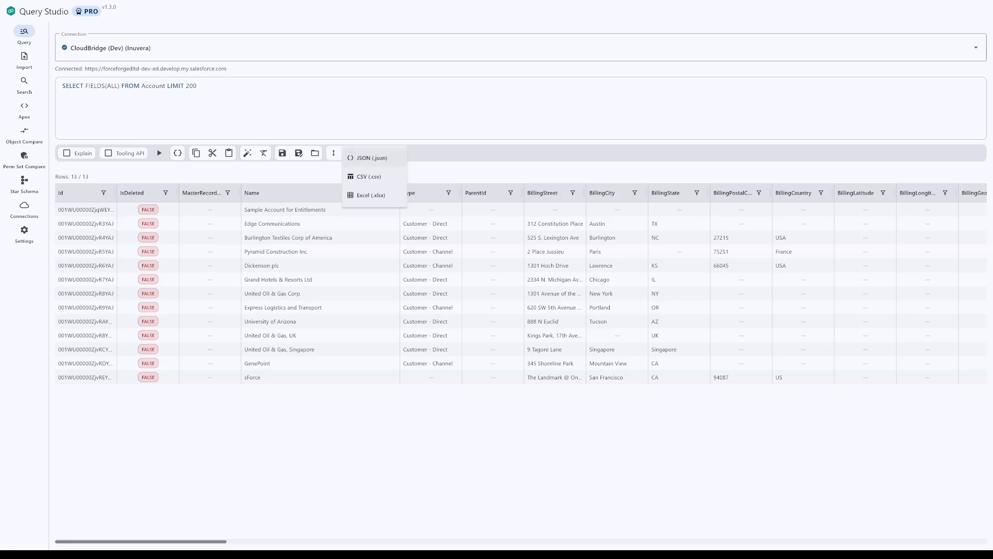
left_click(315, 154)
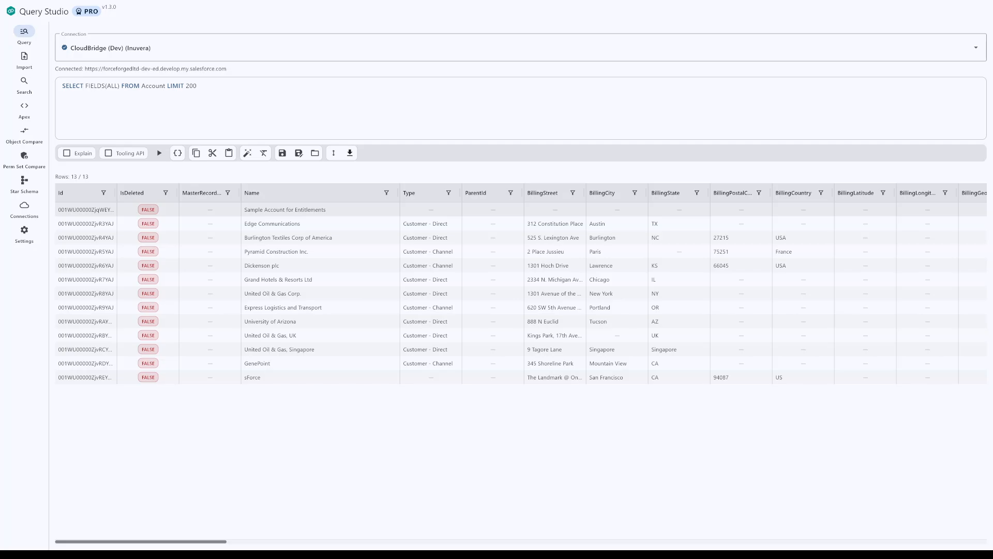
Set up a data import with Account as the target sObject and accounts.csv as the source file
left_click(24, 56)
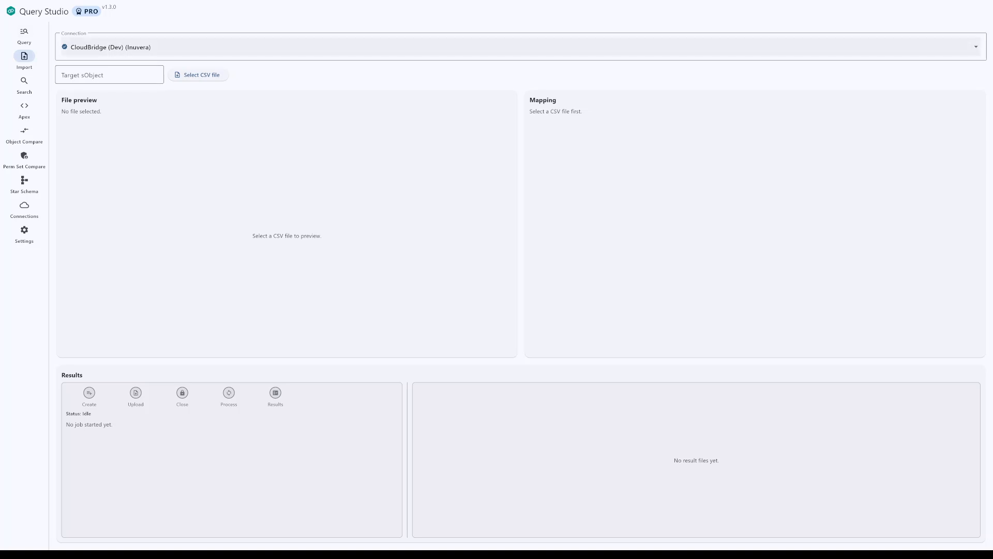
left_click(109, 75)
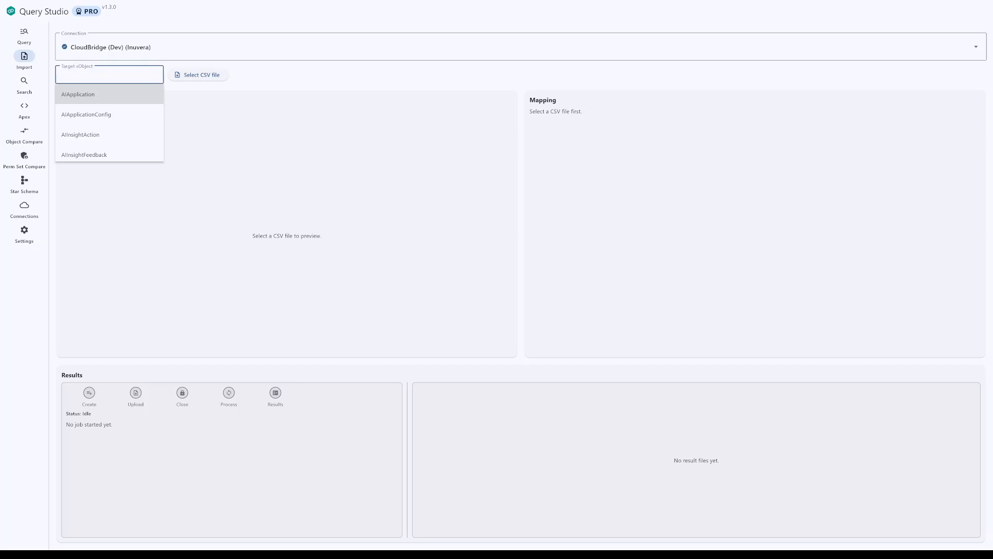
type("Acco")
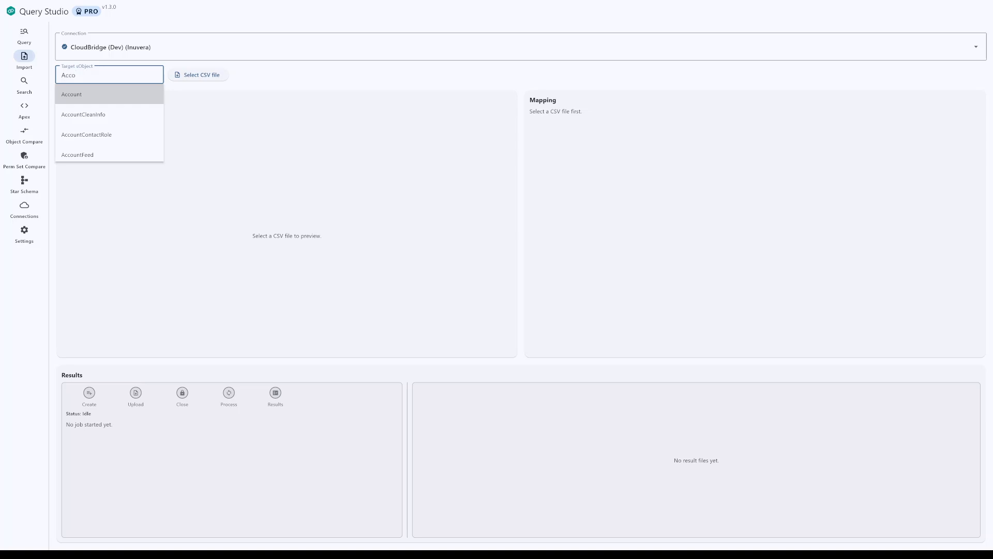
key("Return")
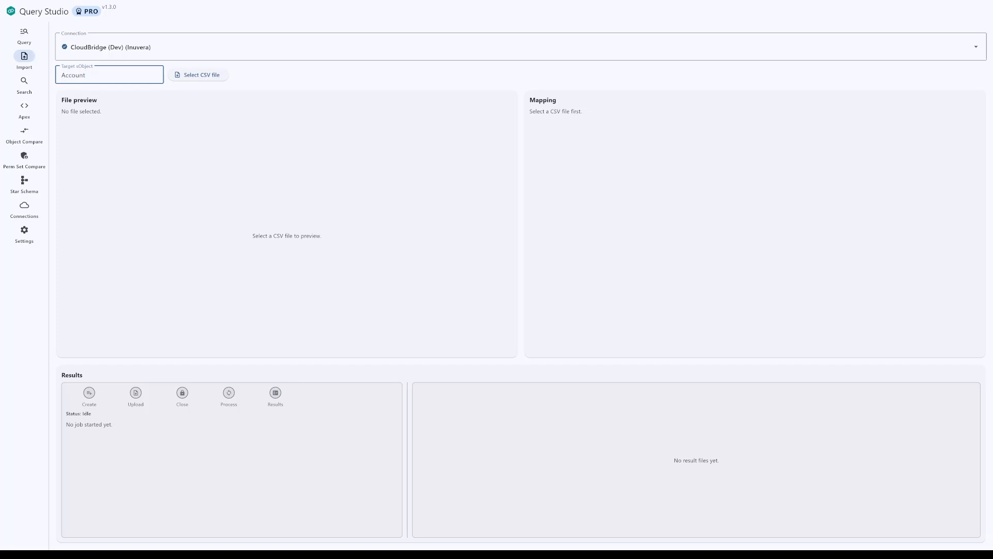
left_click(200, 75)
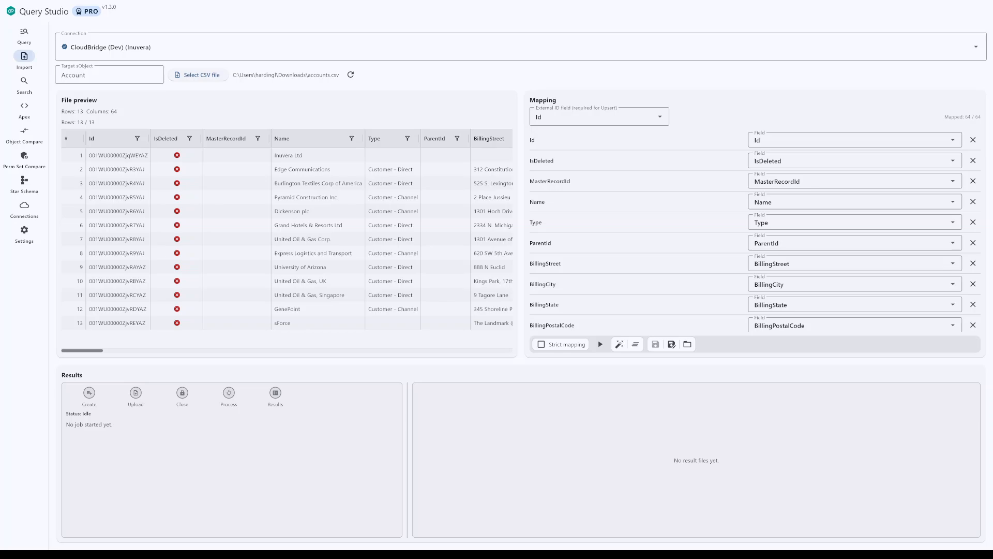
Review the automatic CSV-to-field mappings and clear them all
scroll(854, 204, "down", 3)
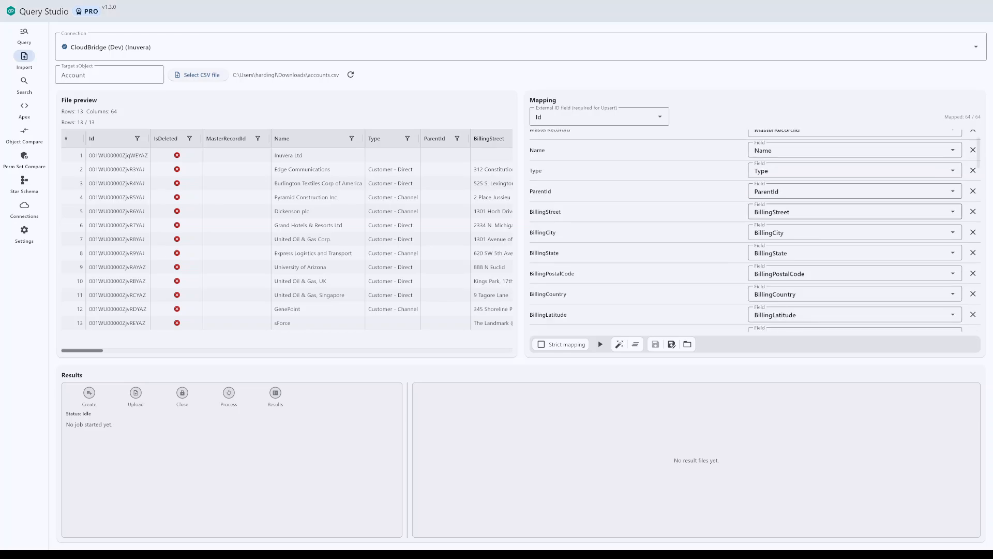
scroll(854, 230, "down", 4)
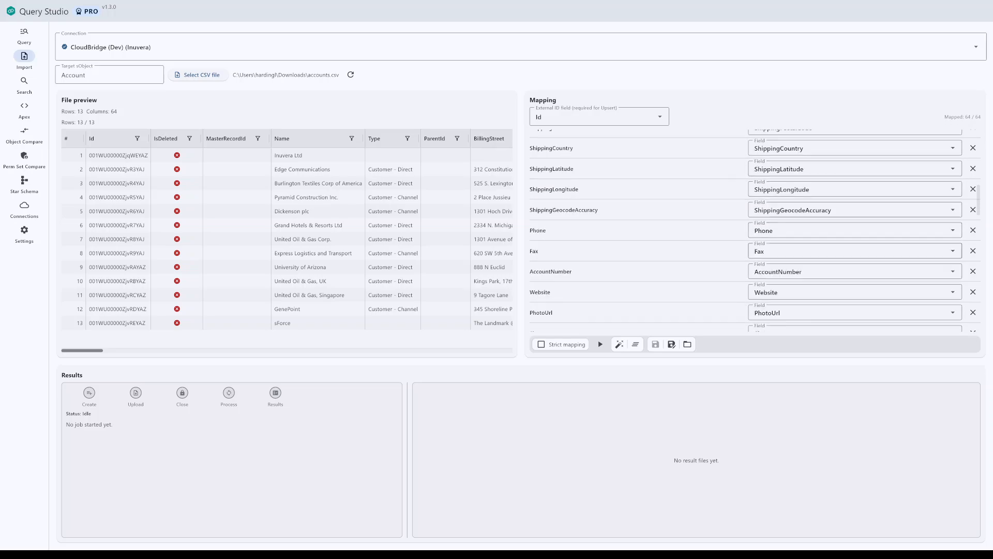
scroll(756, 231, "down", 3)
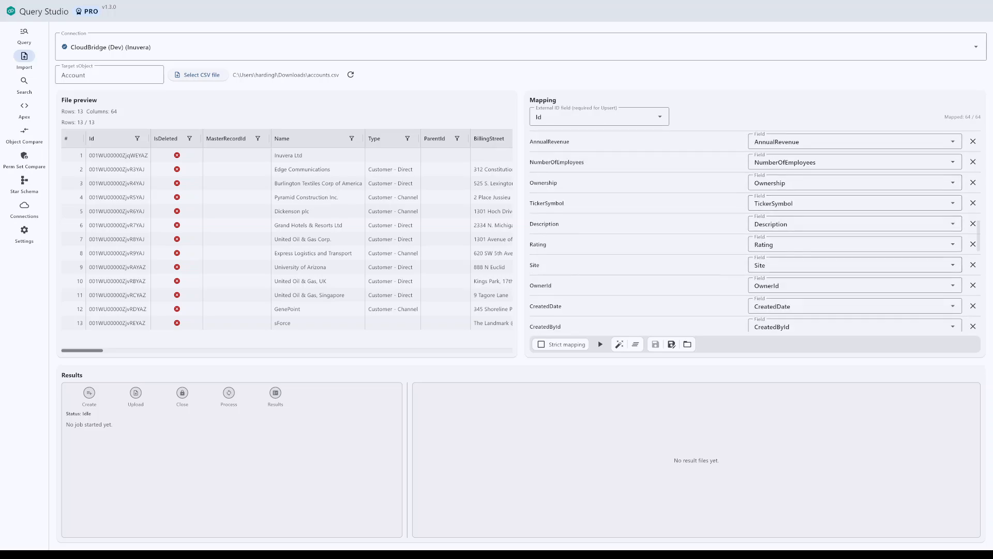
scroll(755, 230, "up", 10)
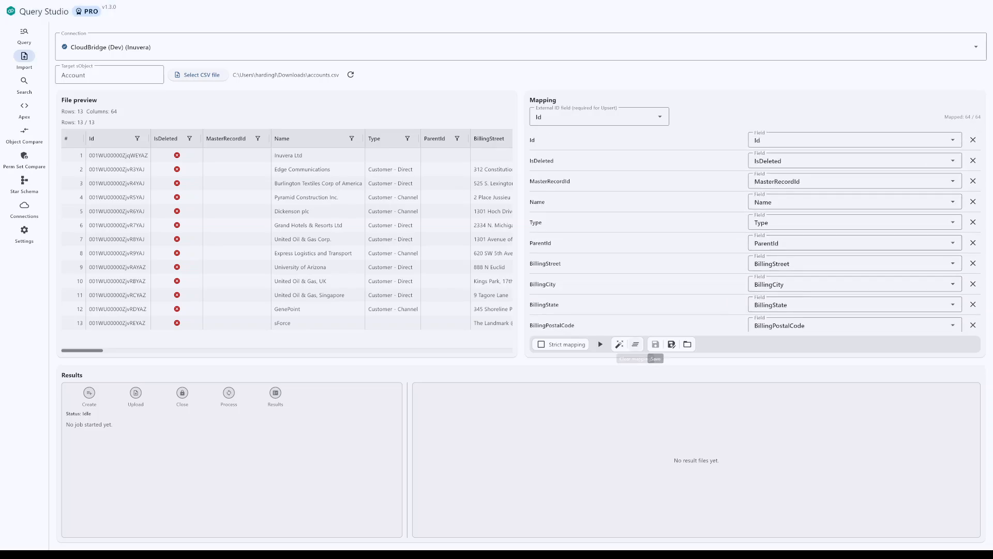
left_click(635, 344)
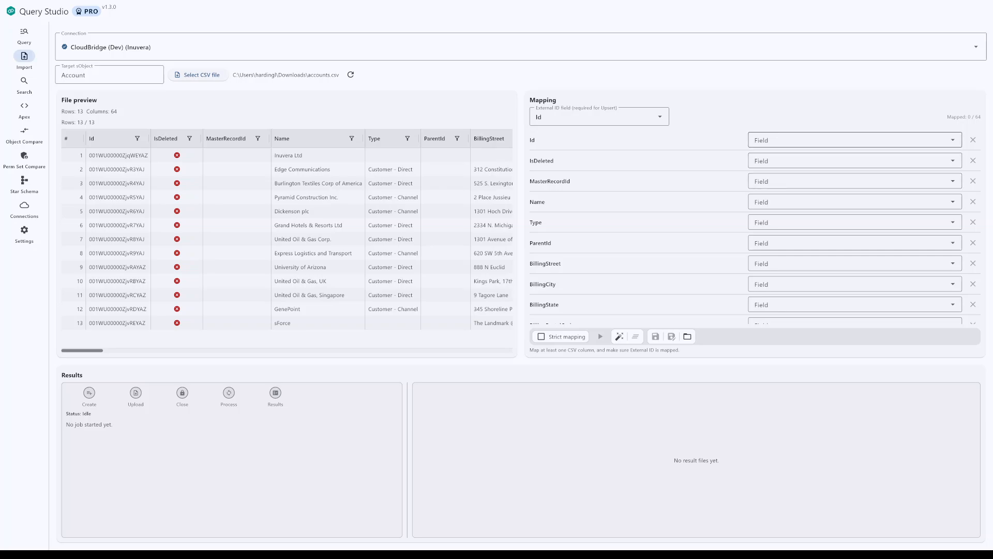
Map the CSV's Id column to the Id field and its Name column to the Name field
left_click(848, 140)
left_click(777, 423)
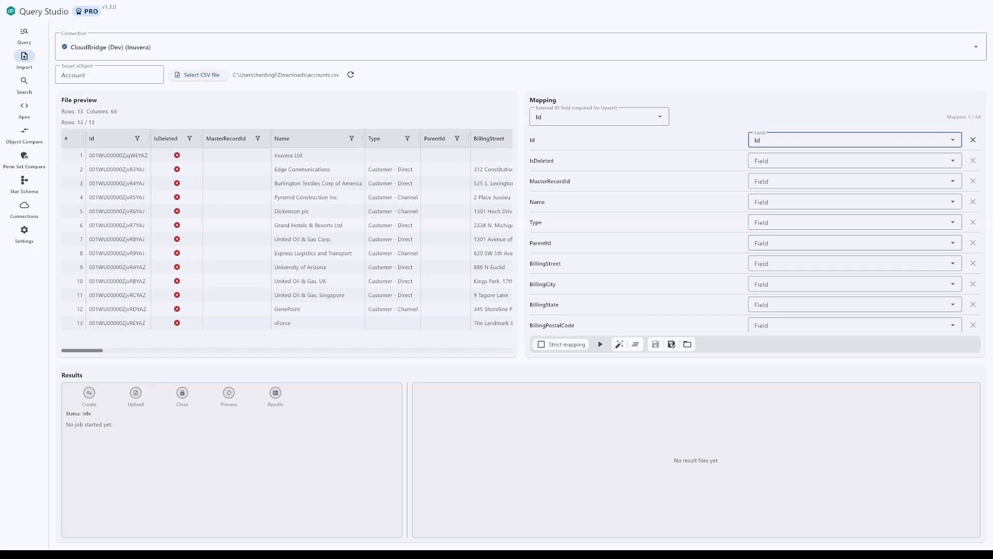
left_click(855, 202)
scroll(854, 458, "down", 5)
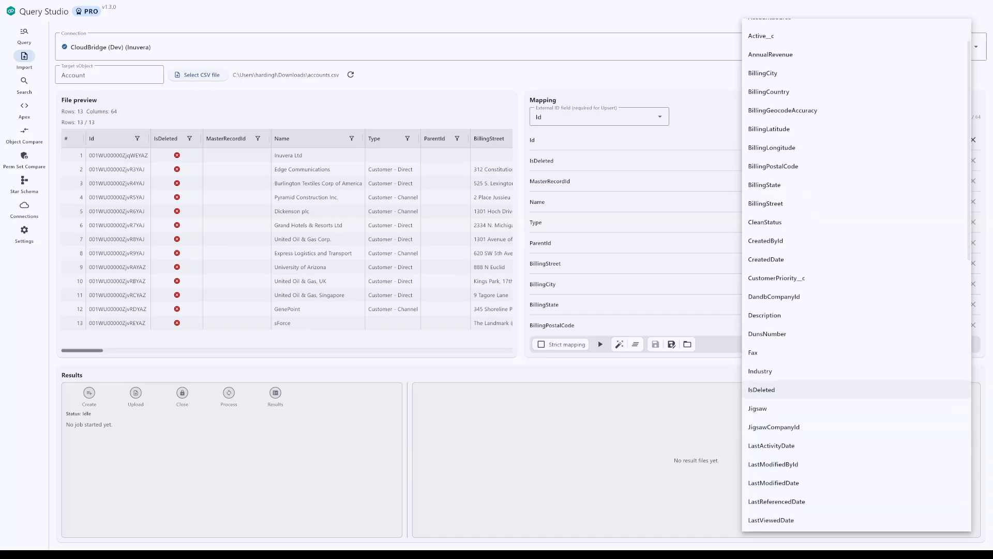
left_click(757, 439)
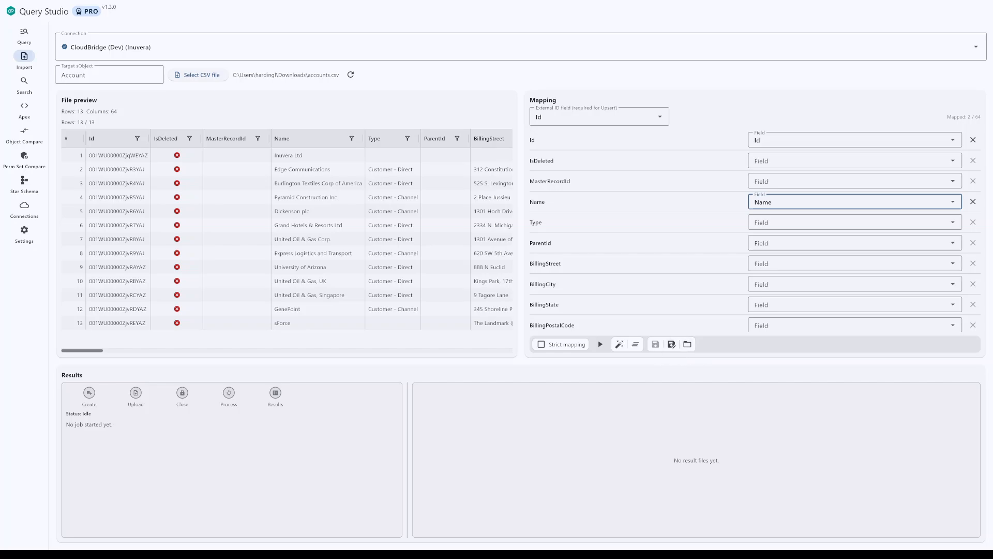
Inspect the options for saving the field mapping and for managing the saved Import Accounts mapping, without changing anything
left_click(672, 344)
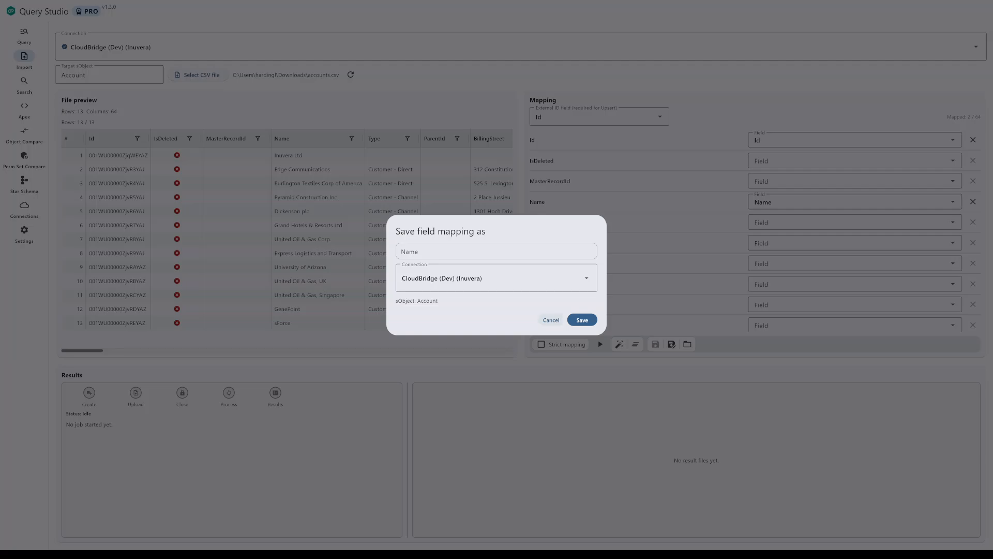
left_click(551, 320)
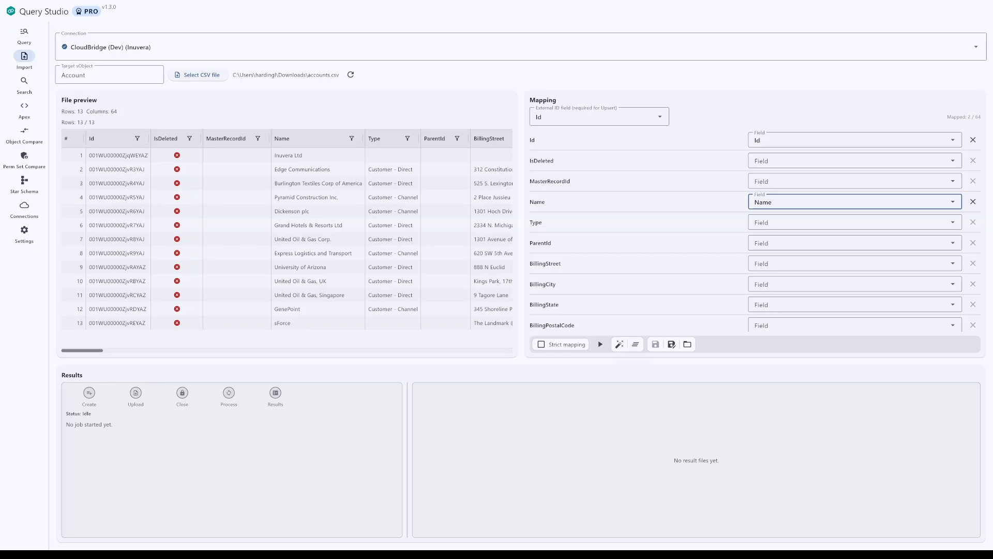
left_click(688, 344)
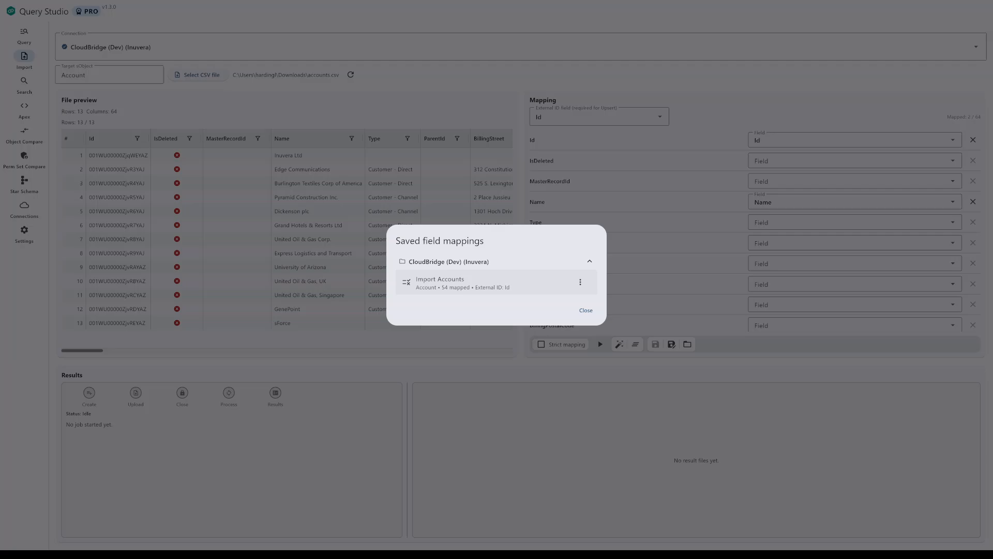
left_click(580, 282)
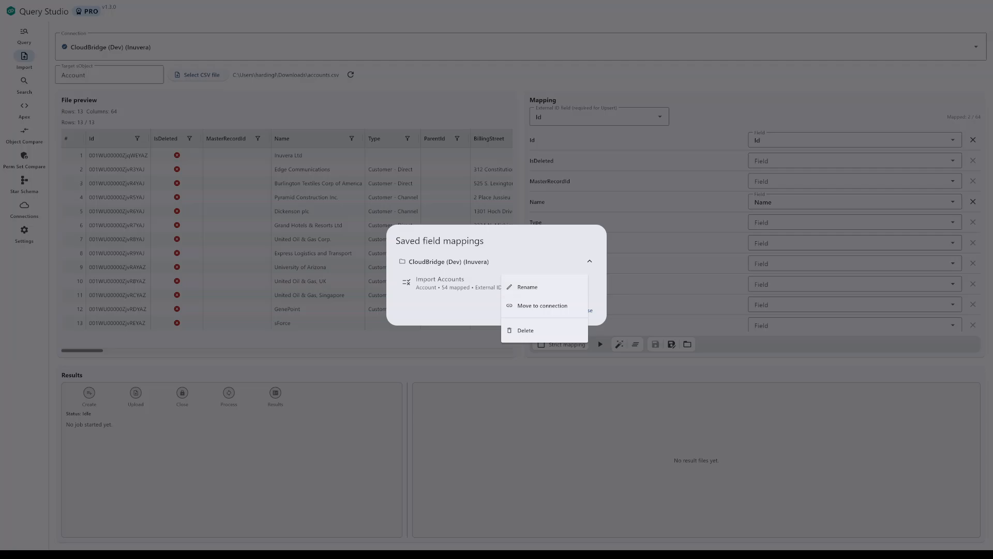
key("Escape")
key("Escape")
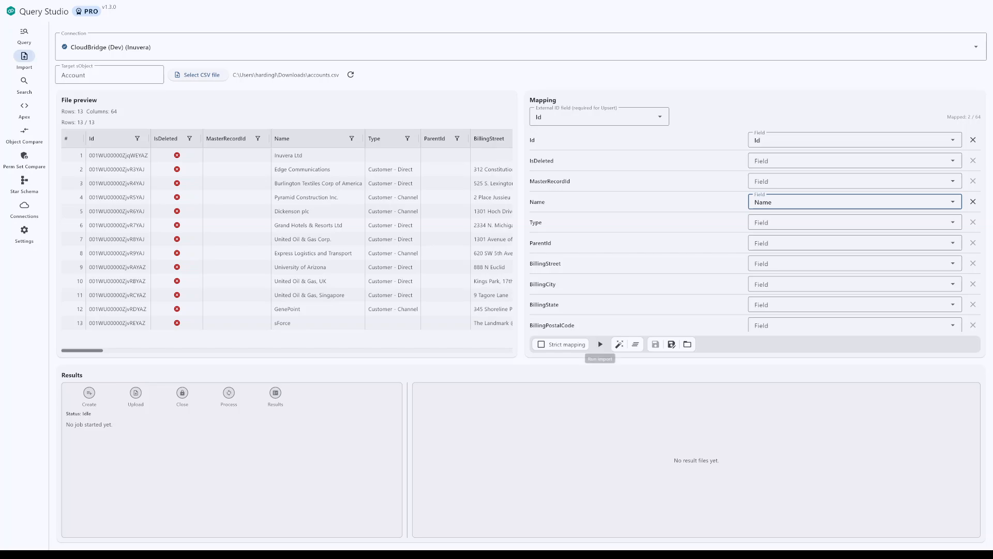
Run the Account upsert with the Id and Name mappings and review the successful rows
left_click(600, 344)
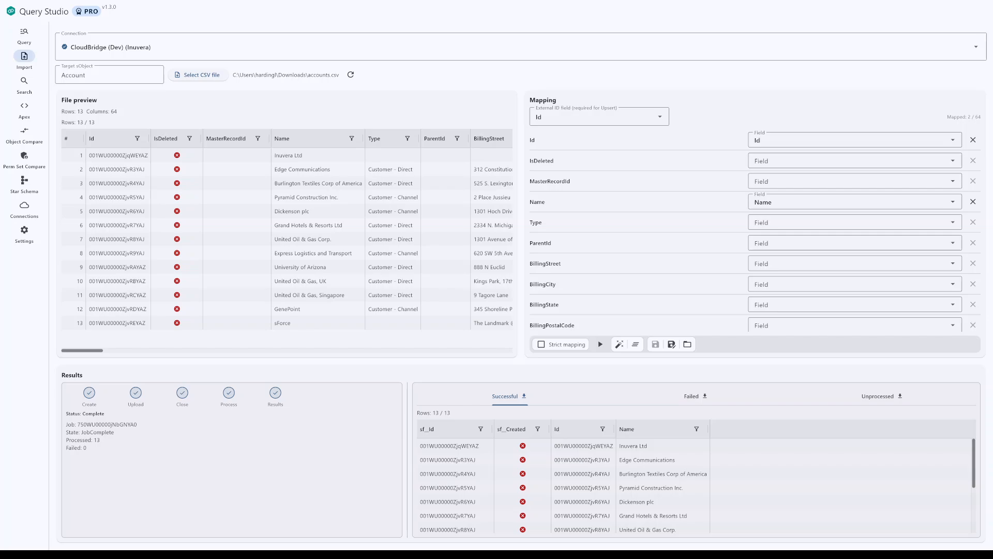
scroll(693, 486, "down", 1)
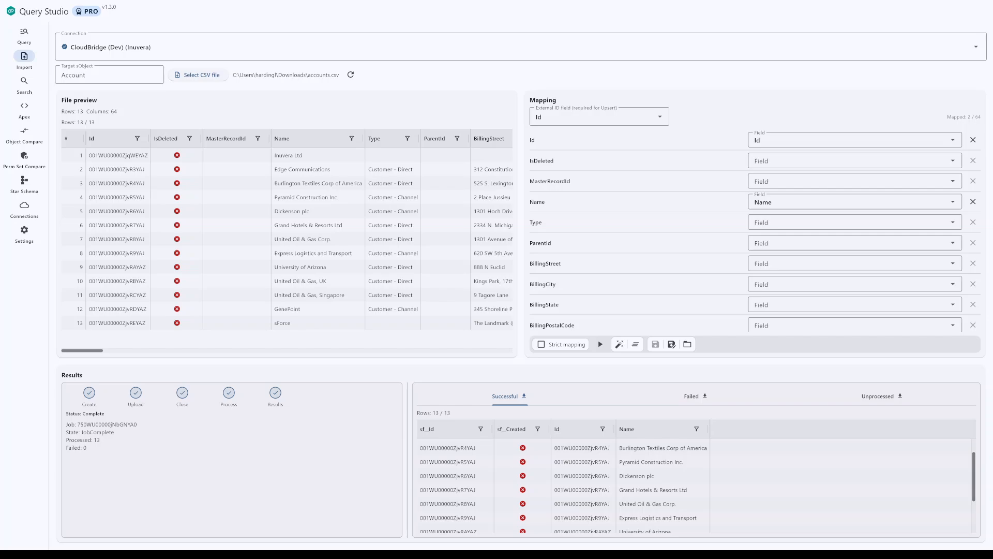
scroll(694, 486, "down", 1)
scroll(693, 486, "down", 1)
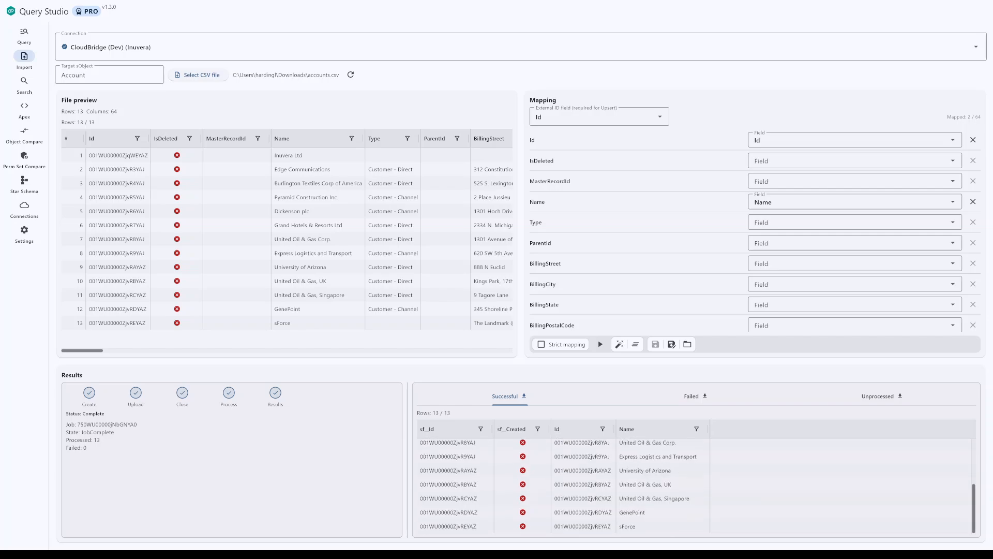
scroll(693, 486, "up", 3)
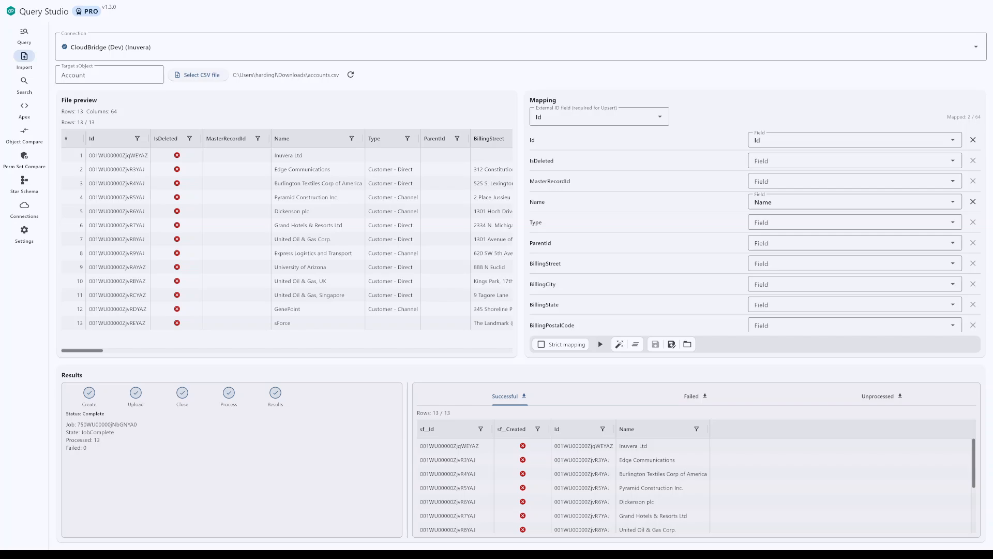
Rerun the Account query to check the imported names, and return to the import view
left_click(24, 32)
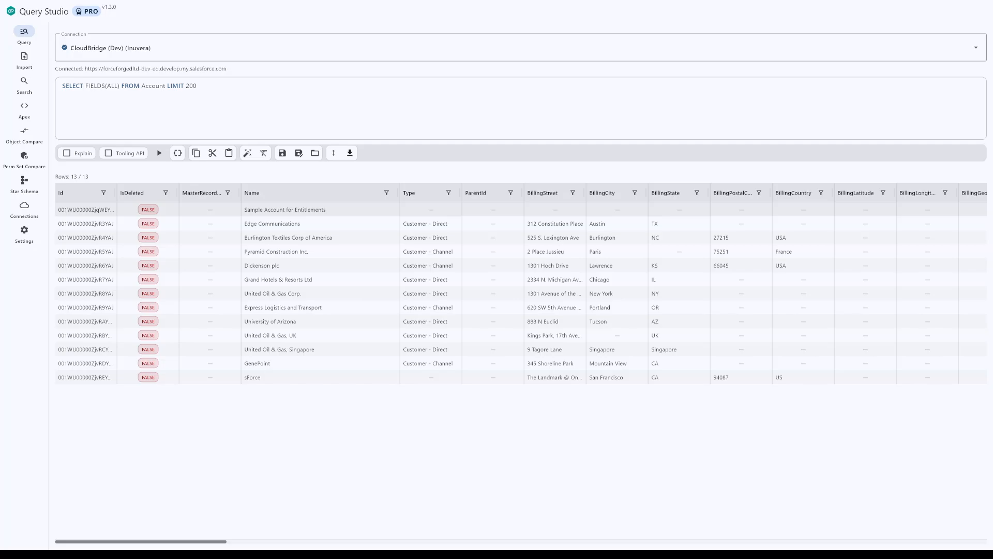
left_click(159, 153)
left_click(24, 55)
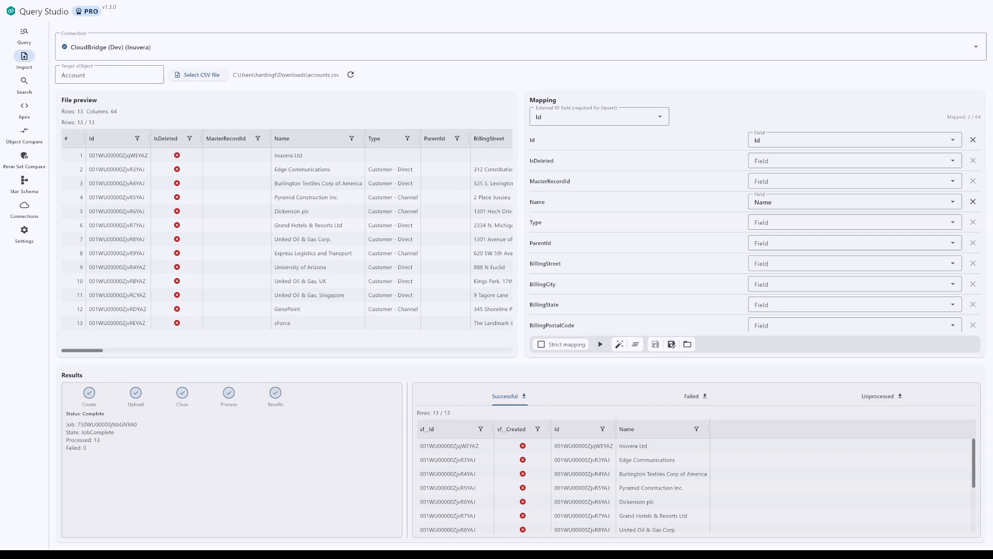